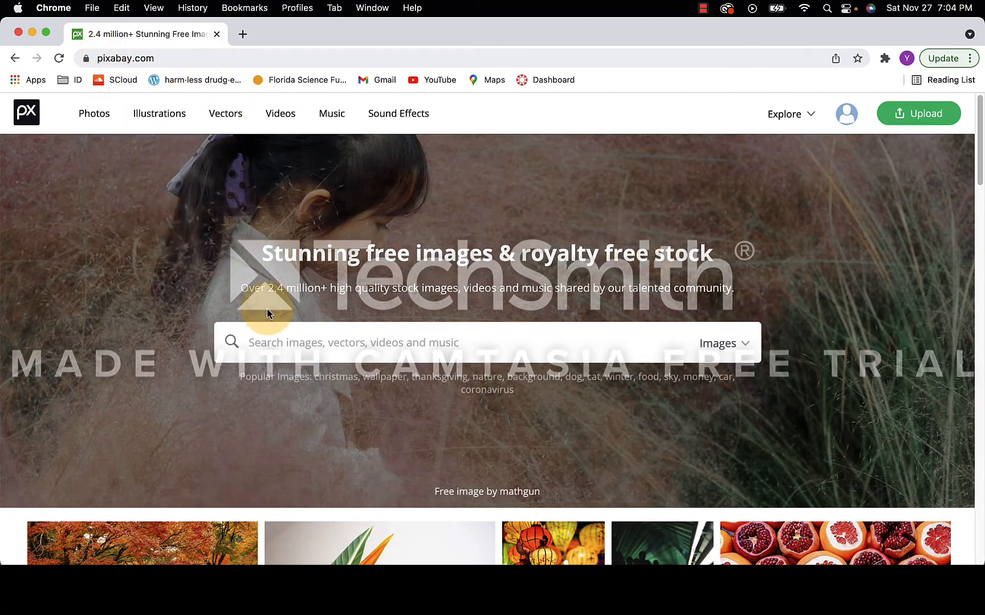
Step: Search Pixabay images for "kitten" and download the photo of the white kitten on a dark background as the 1837×1920 JPG
{"action": "type", "text": "kitten"}
{"action": "key", "text": "Return"}
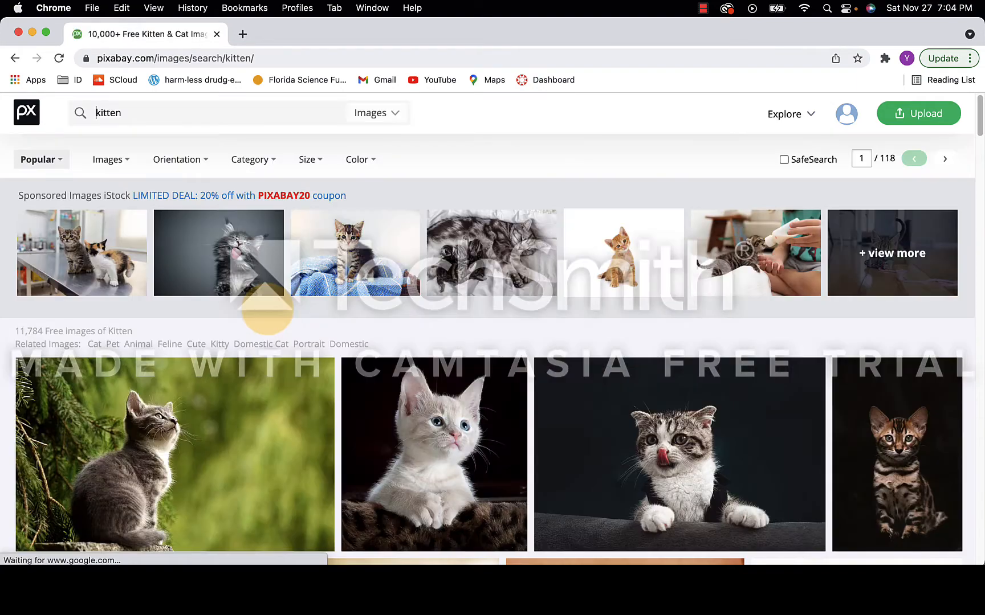
{"action": "left_click", "coordinate": [460, 441]}
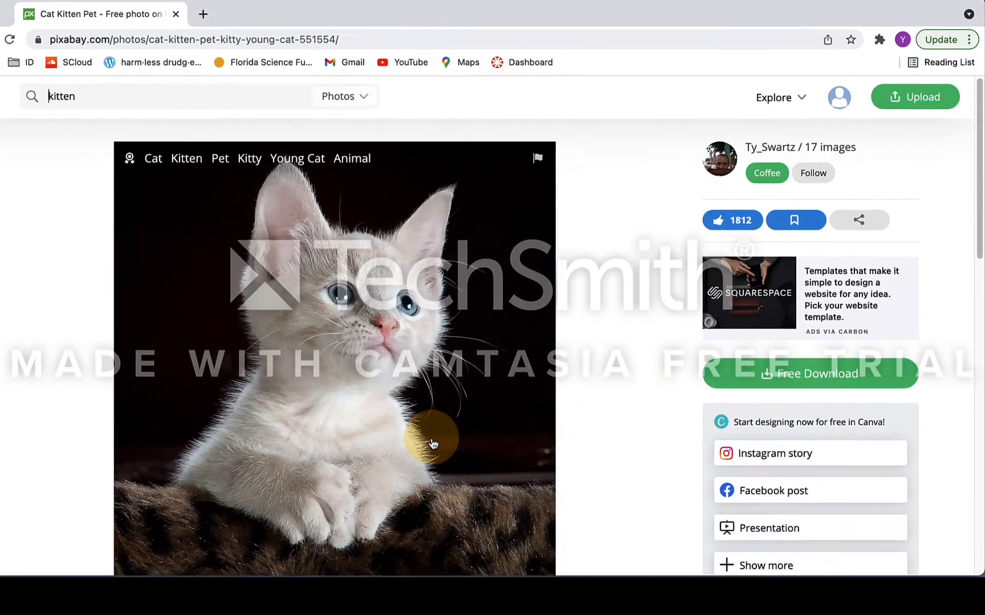
{"action": "left_click", "coordinate": [784, 375]}
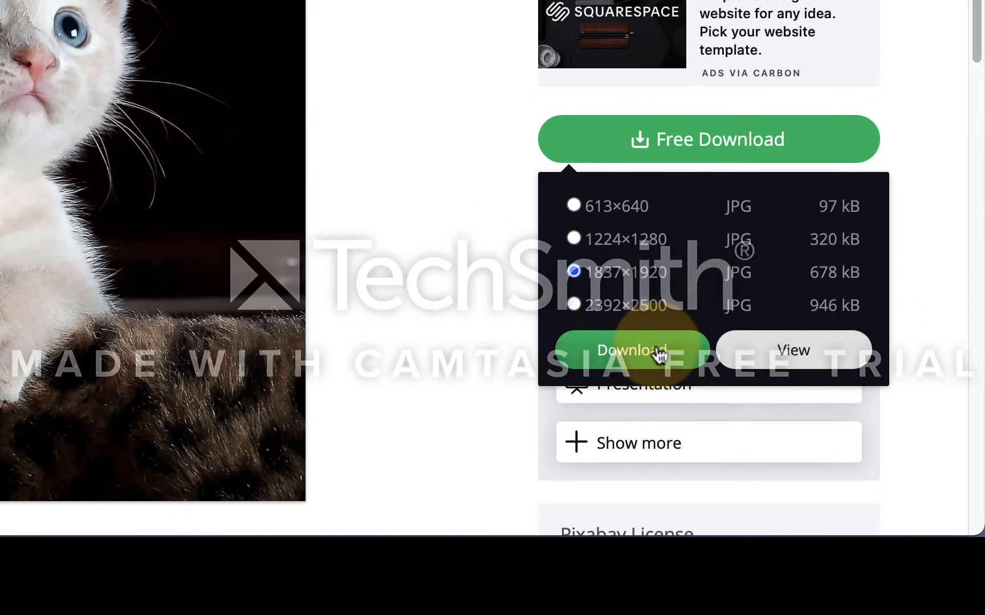
{"action": "left_click", "coordinate": [659, 436]}
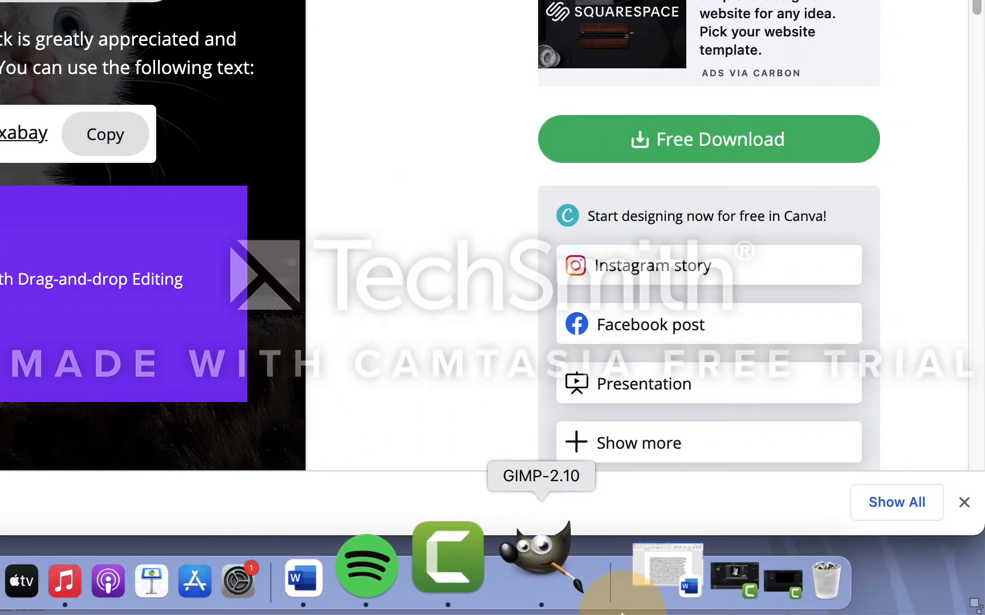
Step: Switch to GIMP and open the downloaded kitten photo cat-g1dd666d8c_1920.jpg
{"action": "left_click", "coordinate": [536, 561]}
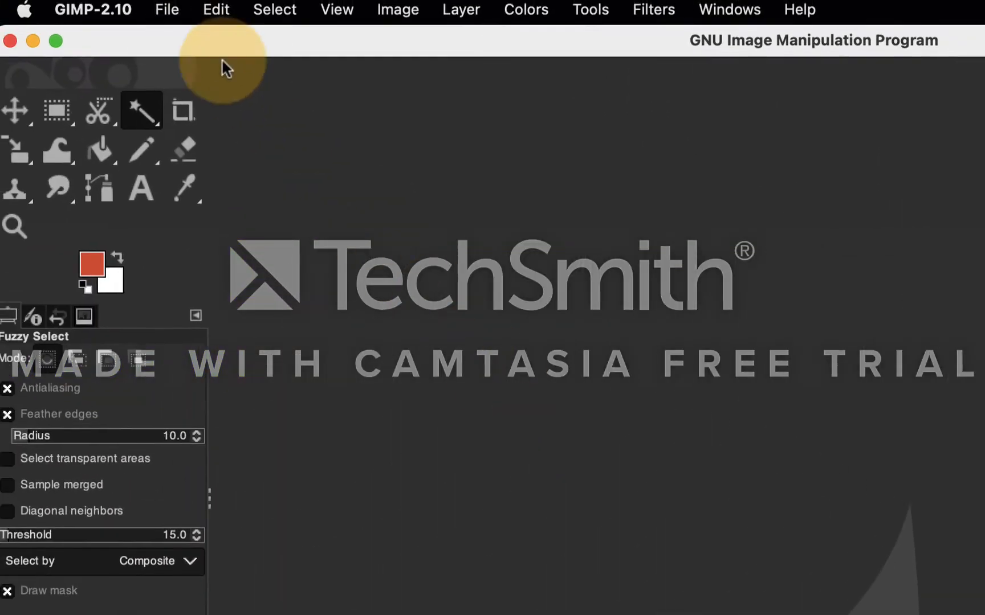
{"action": "left_click", "coordinate": [167, 10]}
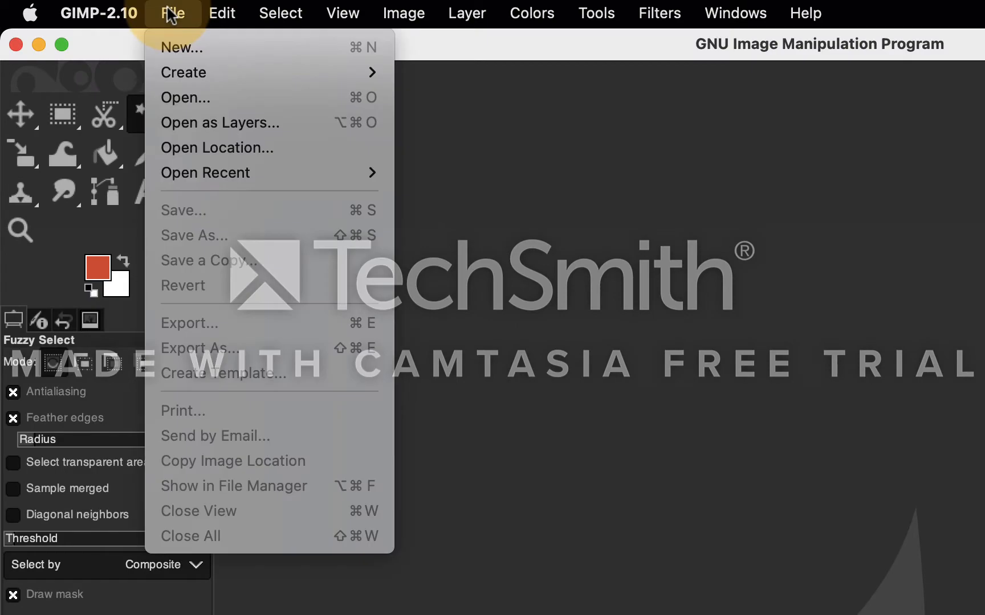
{"action": "left_click", "coordinate": [176, 95]}
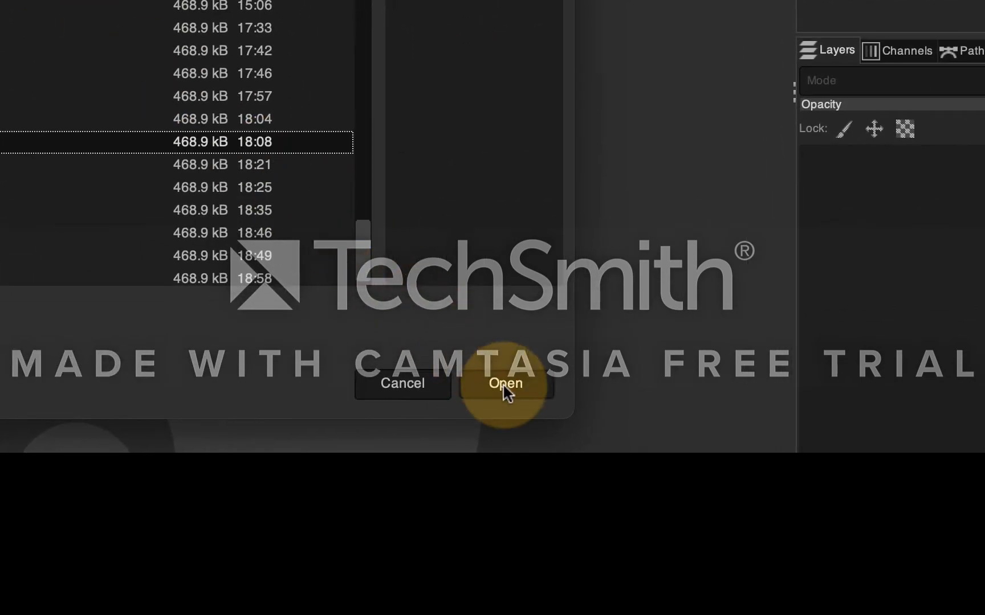
{"action": "left_click", "coordinate": [564, 477]}
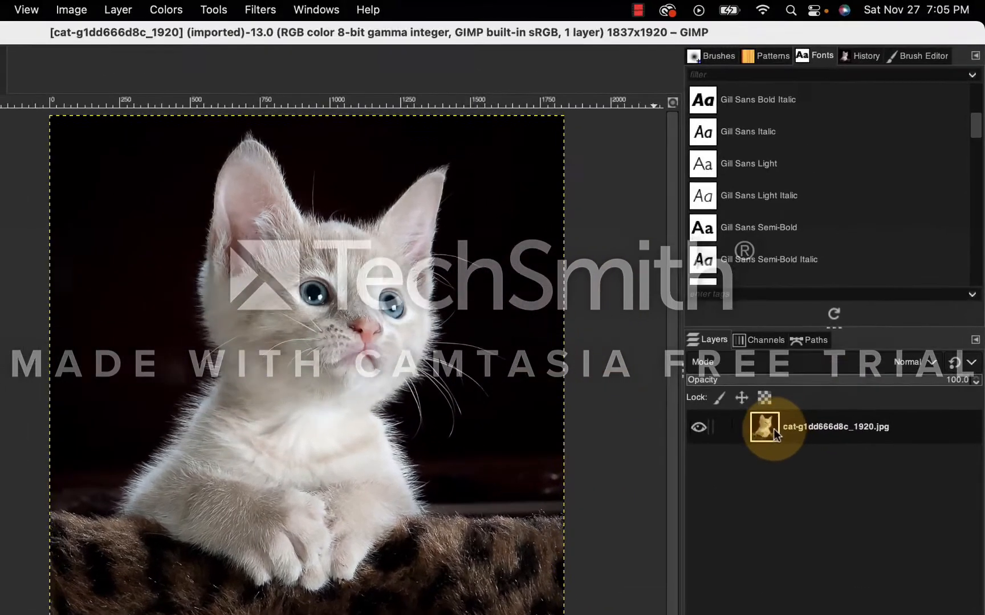
Step: Add an alpha channel to the kitten photo's layer and check the layer's alpha options
{"action": "right_click", "coordinate": [765, 436]}
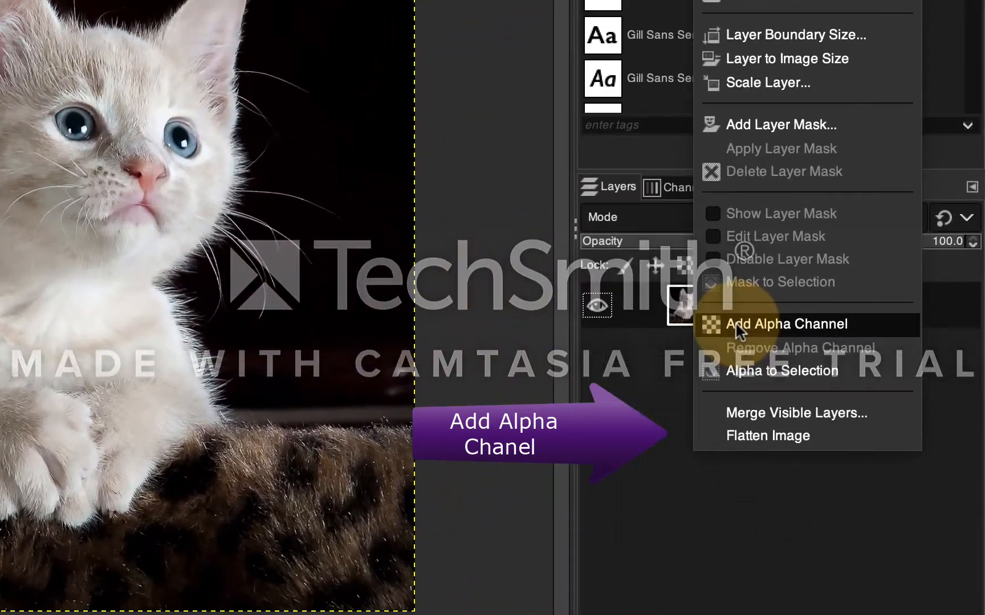
{"action": "left_click", "coordinate": [739, 330]}
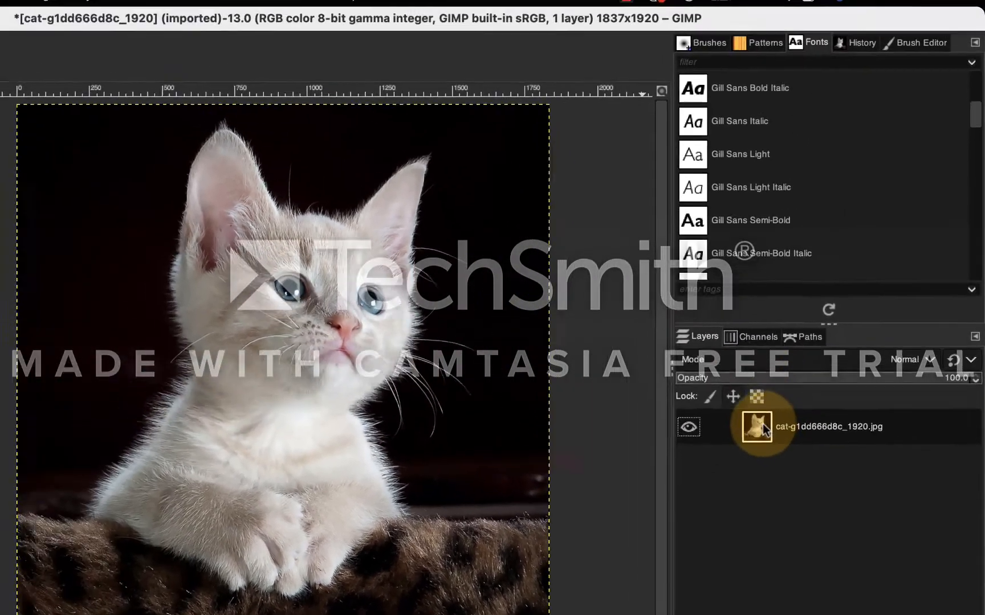
{"action": "right_click", "coordinate": [698, 298]}
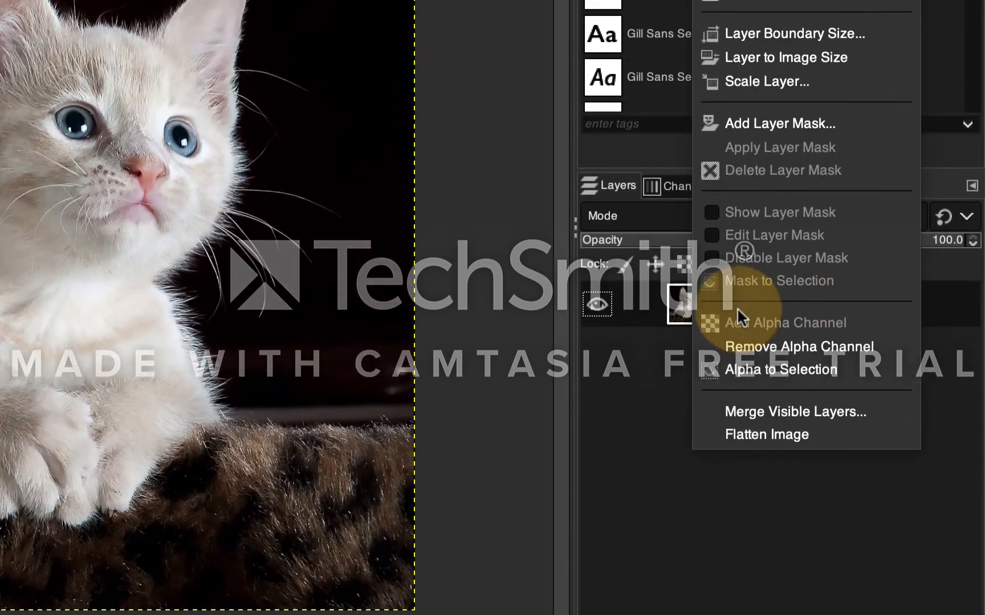
{"action": "left_click", "coordinate": [655, 170]}
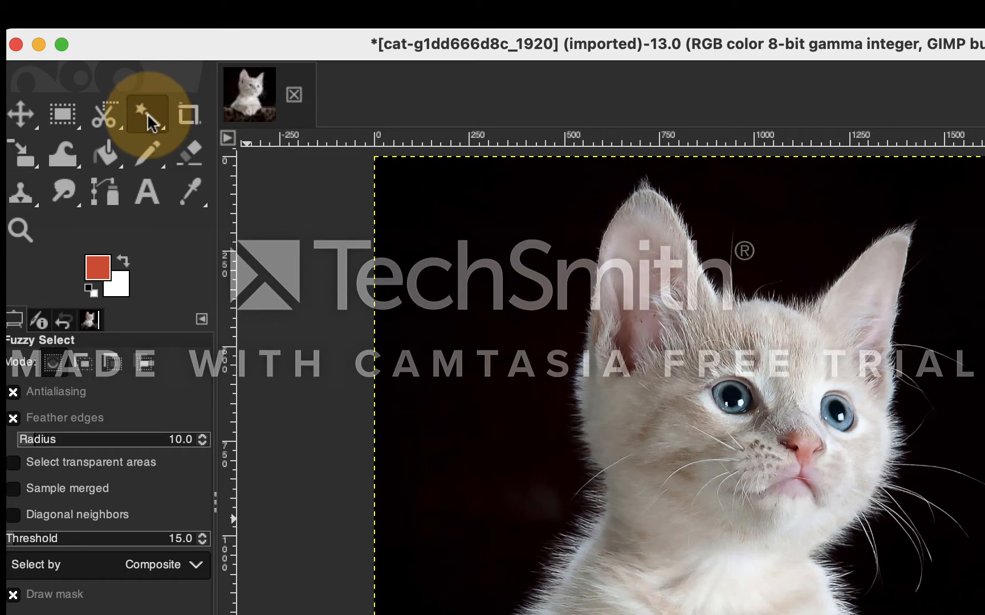
Step: Choose the Fuzzy Select tool and display its tool options
{"action": "left_click", "coordinate": [149, 121]}
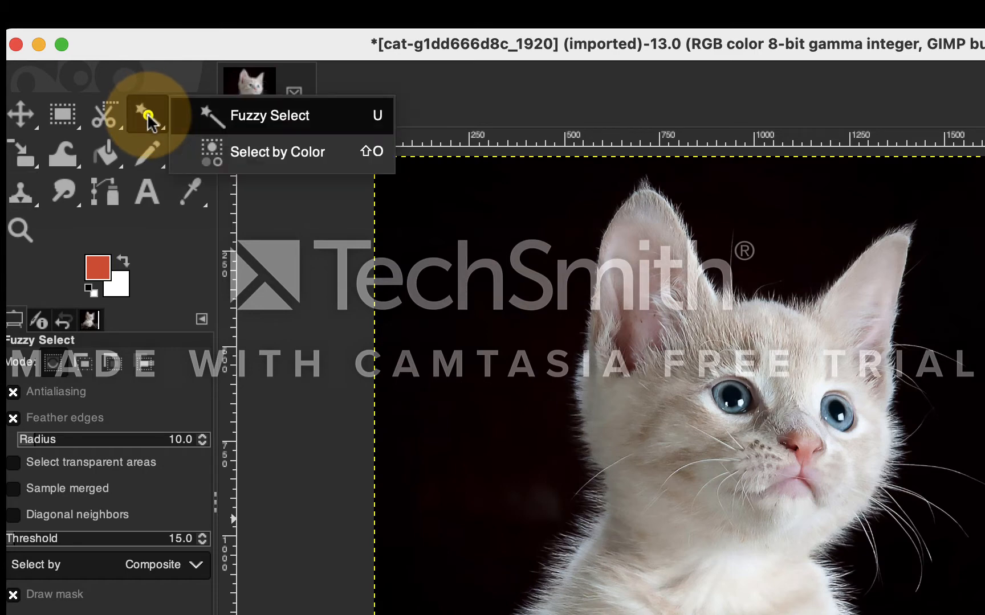
{"action": "left_click", "coordinate": [251, 120]}
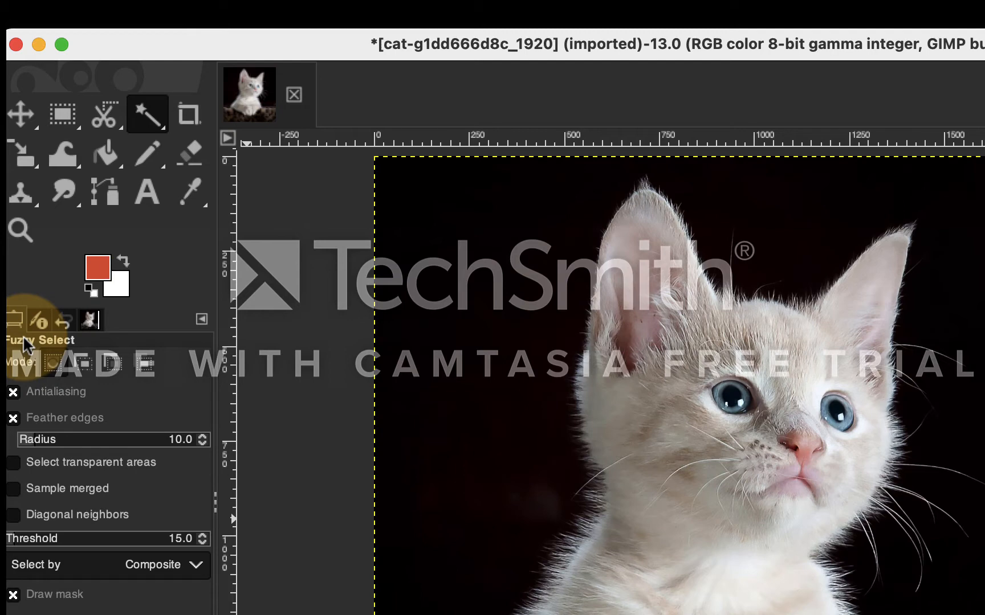
{"action": "left_click", "coordinate": [10, 319]}
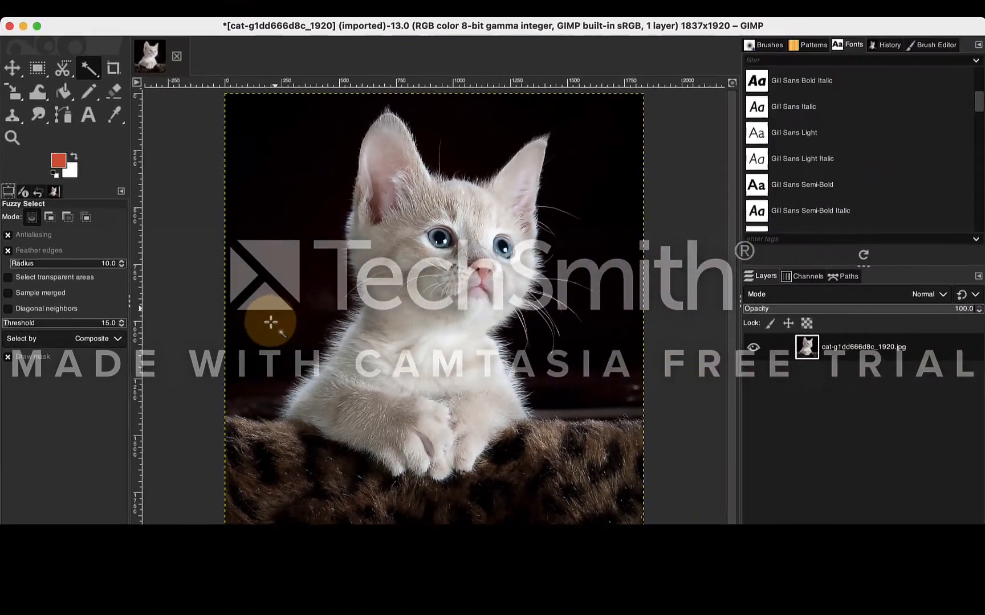
Step: Fuzzy-select the dark background around the kitten, raising the threshold to about 79.5, and cut it out
{"action": "left_click", "coordinate": [319, 157]}
{"action": "left_click", "coordinate": [320, 157]}
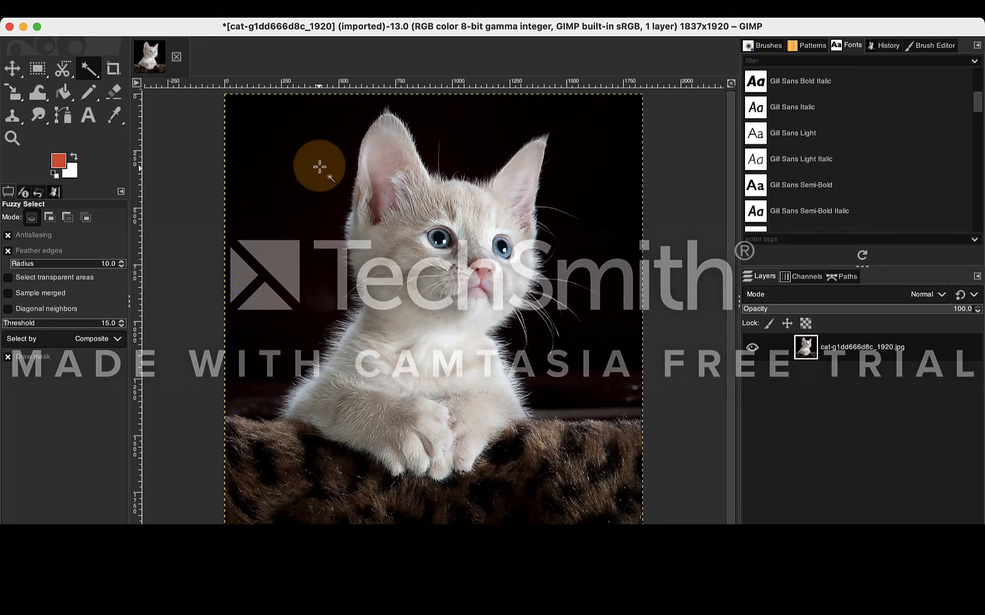
{"action": "left_click", "coordinate": [320, 165]}
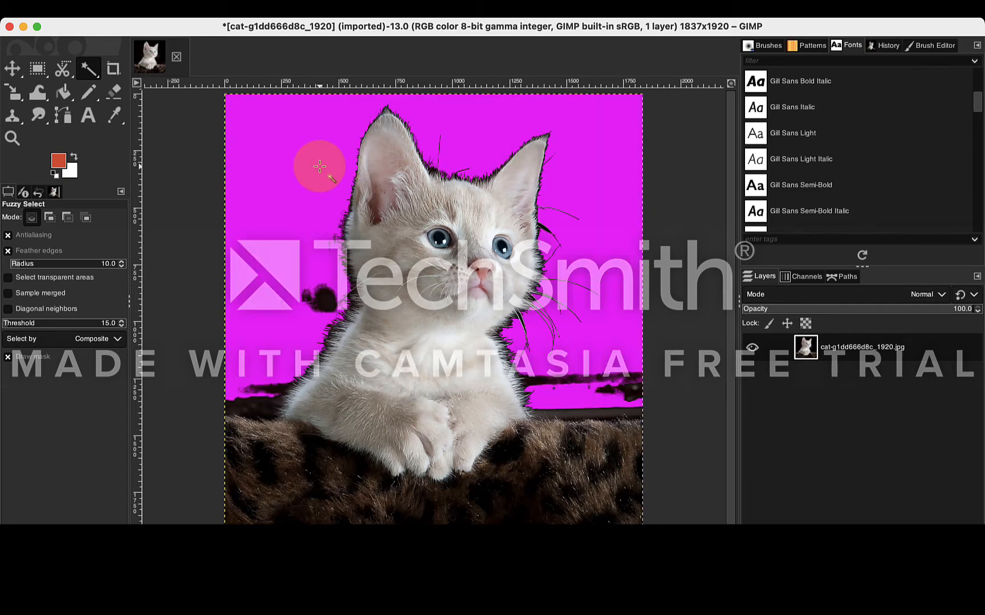
{"action": "left_click_drag", "start_coordinate": [319, 165], "coordinate": [312, 196]}
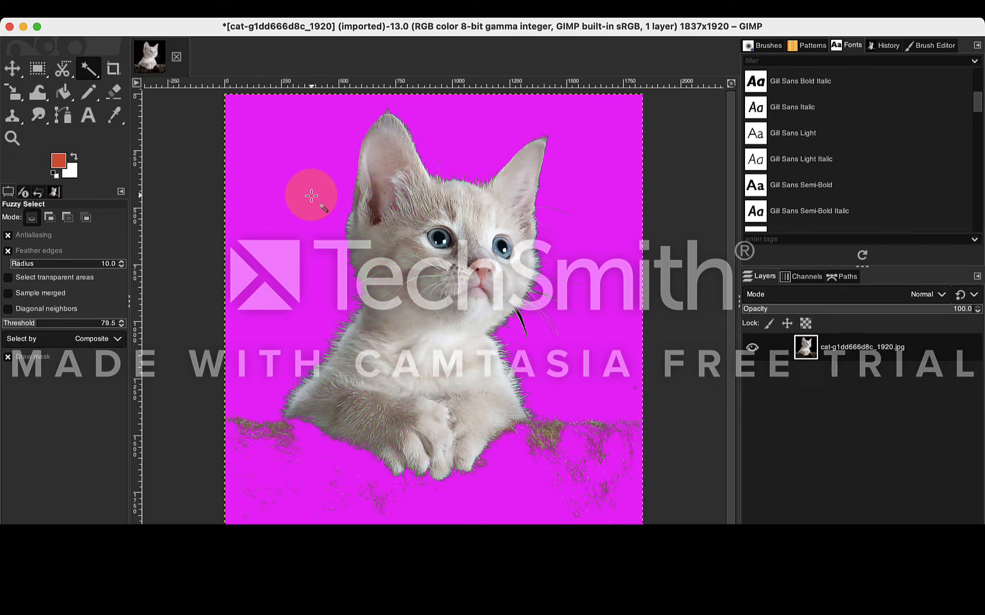
{"action": "left_click_drag", "start_coordinate": [311, 196], "coordinate": [311, 195]}
{"action": "key", "text": "Escape"}
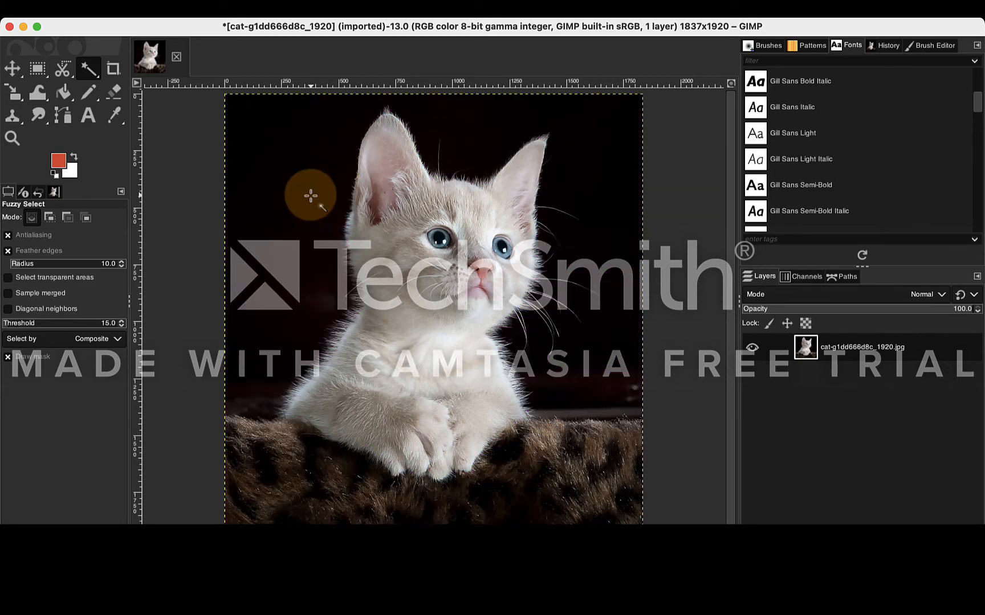
{"action": "key", "text": "ctrl"}
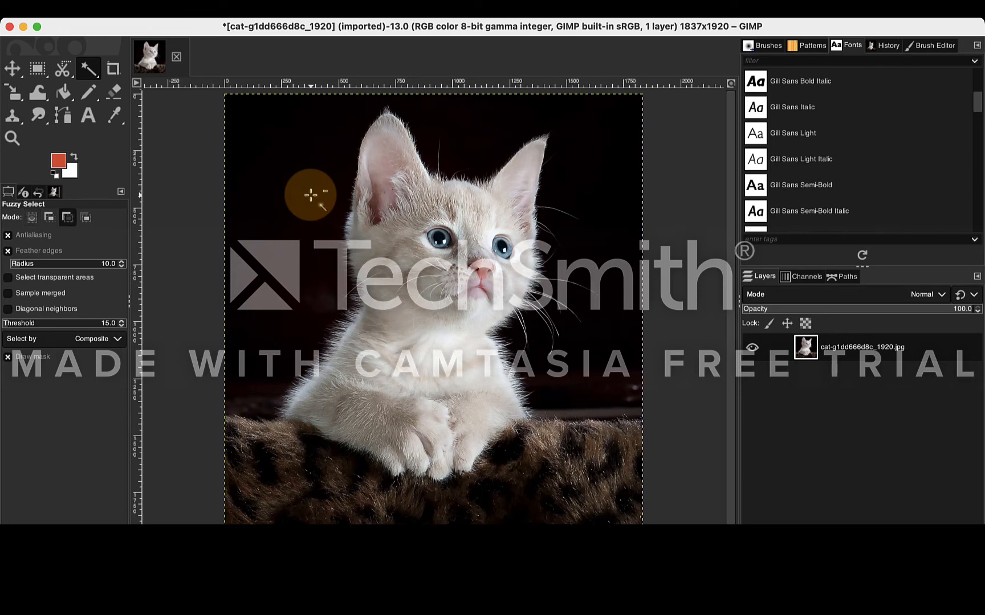
{"action": "key", "text": "ctrl+x"}
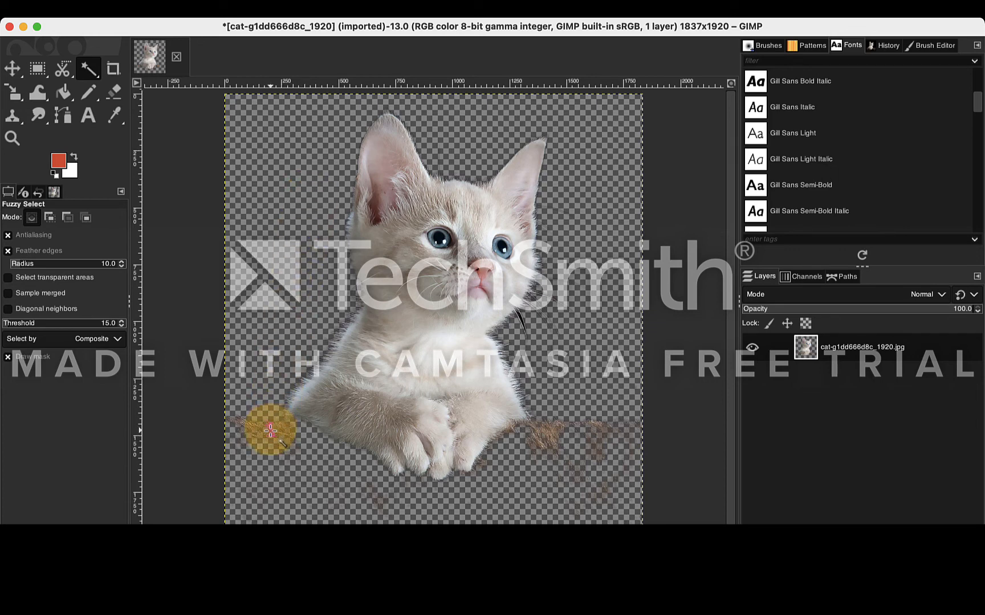
Step: Fuzzy-select the larger leftover blanket patches beside the kitten's paws and cut them out
{"action": "left_click_drag", "start_coordinate": [269, 431], "coordinate": [272, 431]}
{"action": "left_click_drag", "start_coordinate": [273, 430], "coordinate": [604, 436]}
{"action": "key", "text": "super+x"}
{"action": "key", "text": "super+x"}
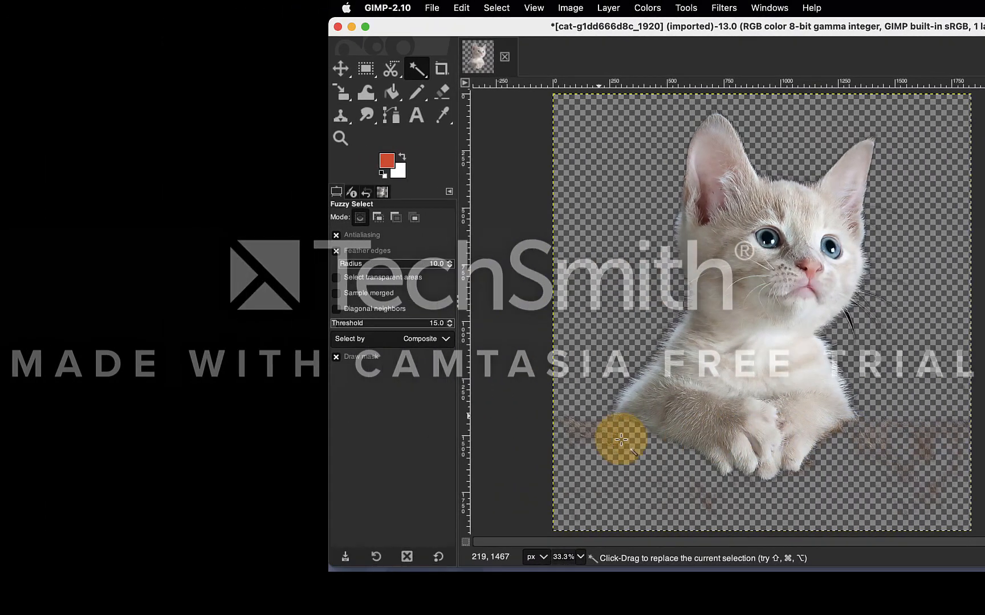
{"action": "left_click_drag", "start_coordinate": [275, 439], "coordinate": [277, 441]}
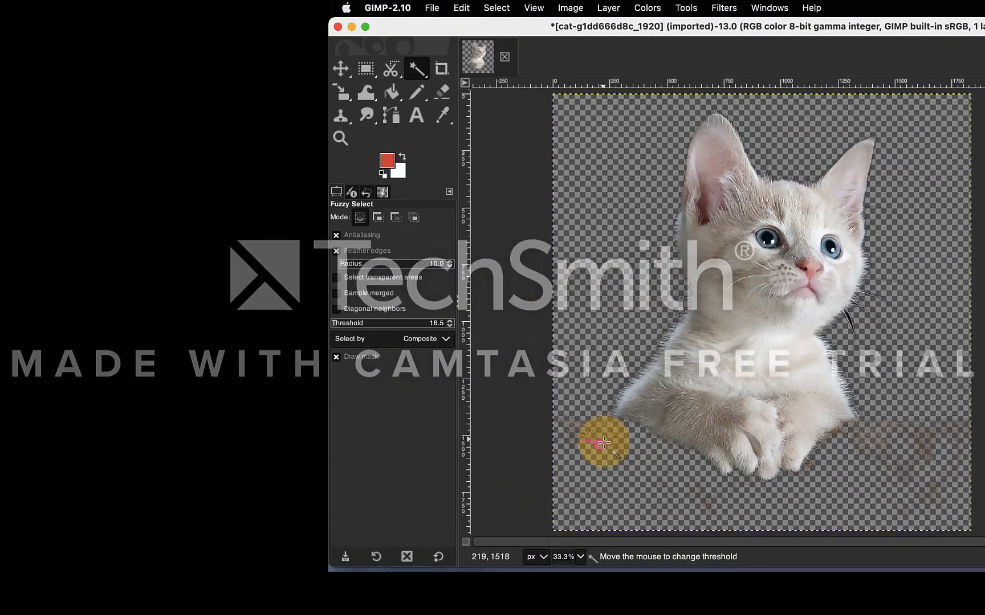
{"action": "left_click_drag", "start_coordinate": [604, 442], "coordinate": [607, 446]}
{"action": "key", "text": "super+x"}
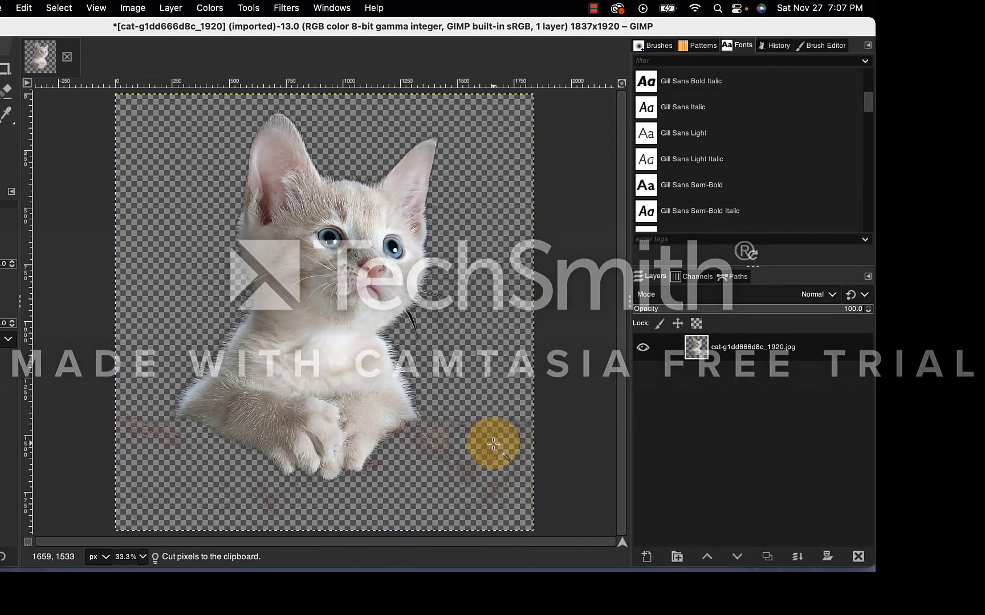
Step: Fuzzy-select the faint blanket remnants to the right of the kitten's paws and cut them out
{"action": "left_click_drag", "start_coordinate": [714, 446], "coordinate": [712, 447]}
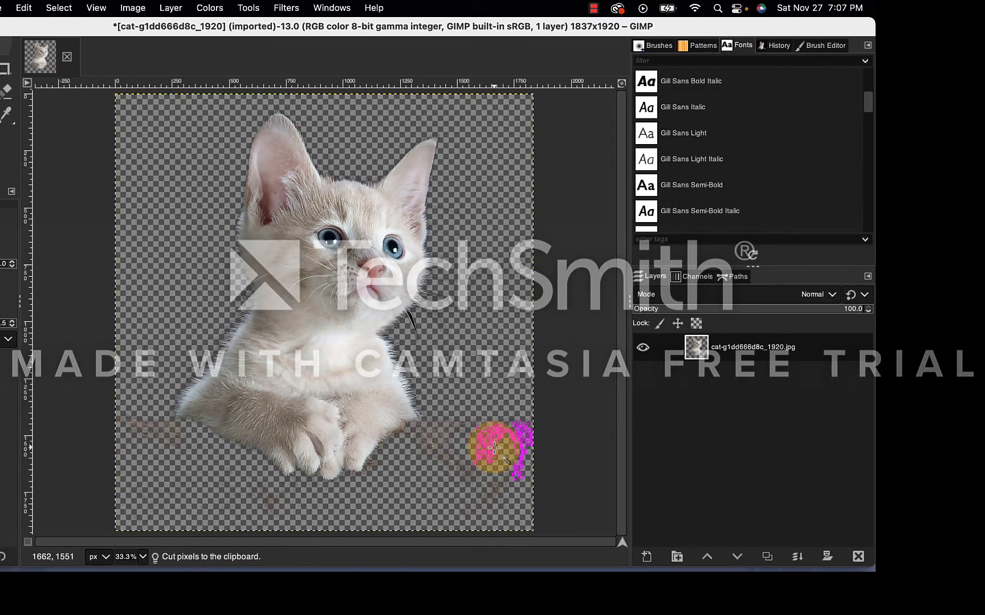
{"action": "left_click_drag", "start_coordinate": [494, 449], "coordinate": [494, 449]}
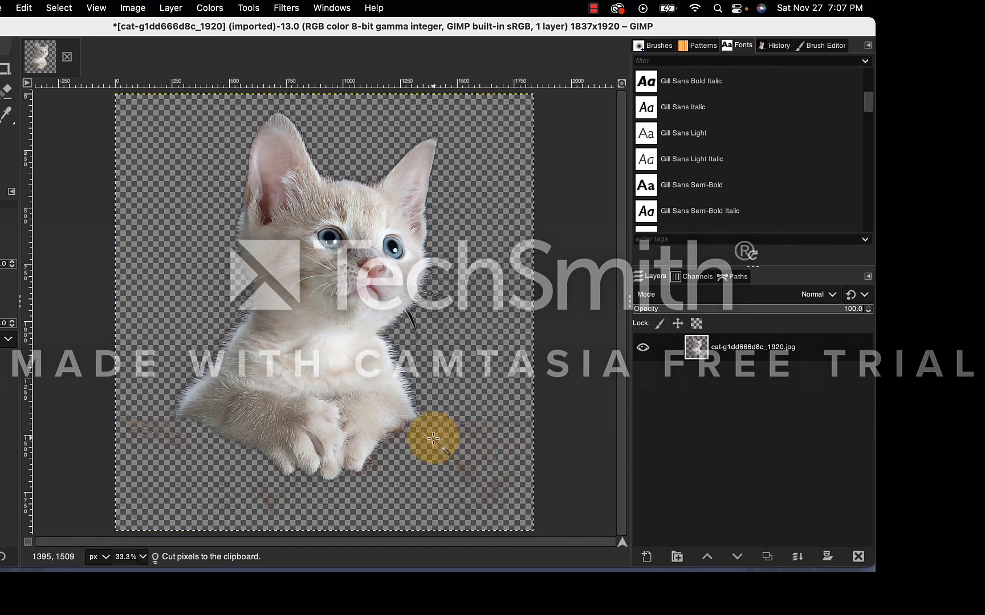
{"action": "left_click_drag", "start_coordinate": [435, 435], "coordinate": [434, 443]}
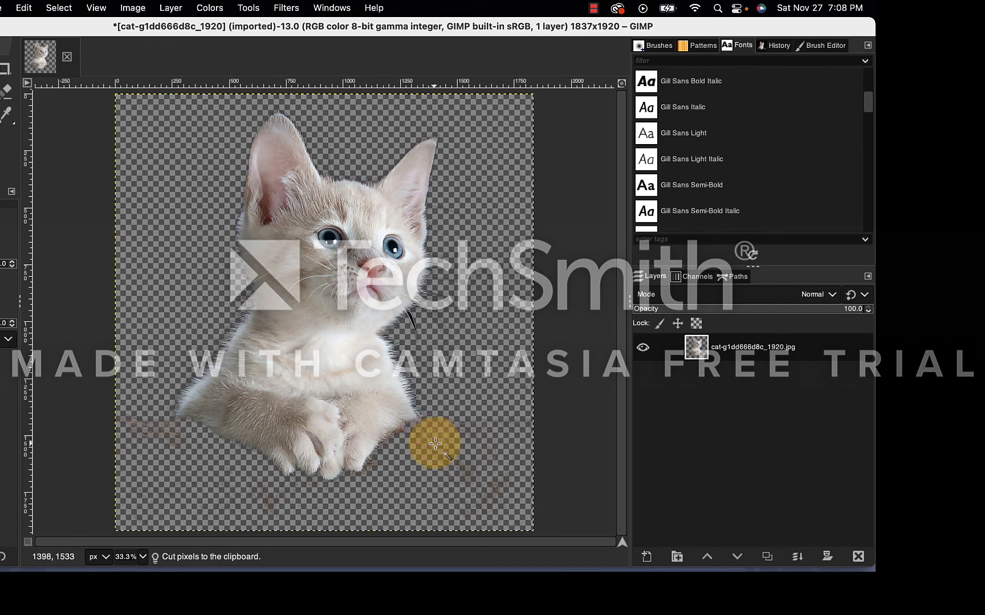